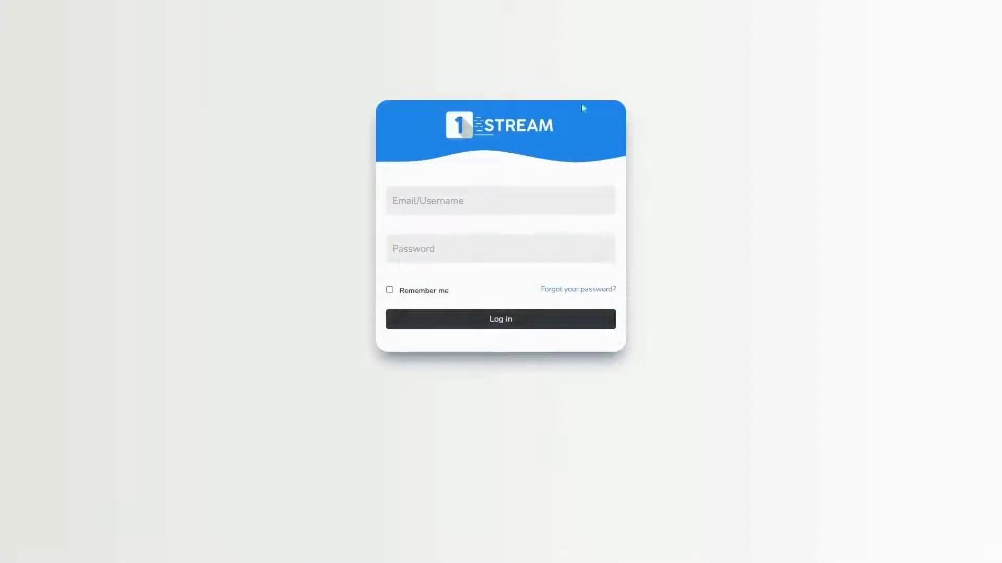
# Step: Log in using the saved admin username and the account password
pyautogui.click(502, 206)
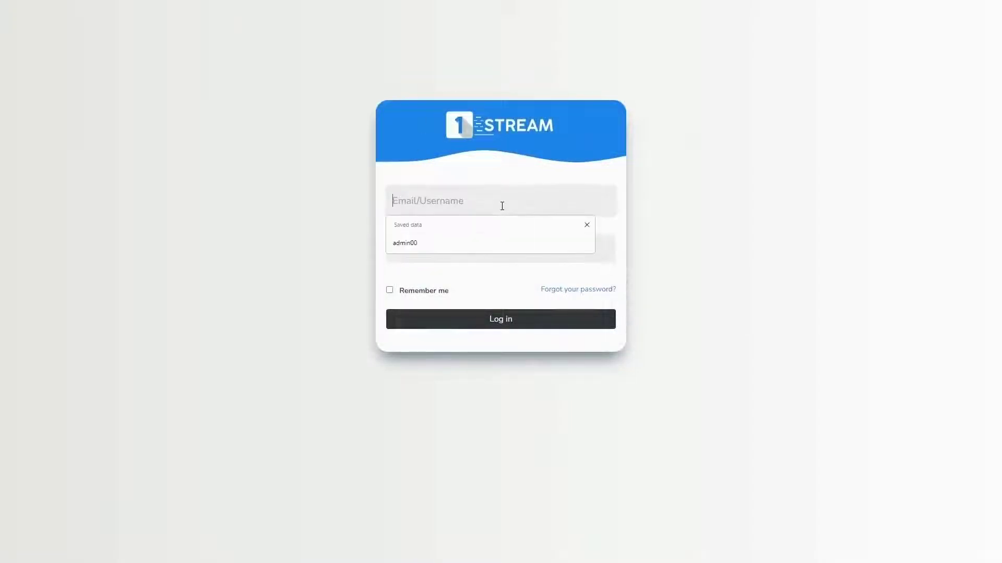
pyautogui.click(469, 243)
pyautogui.click(462, 257)
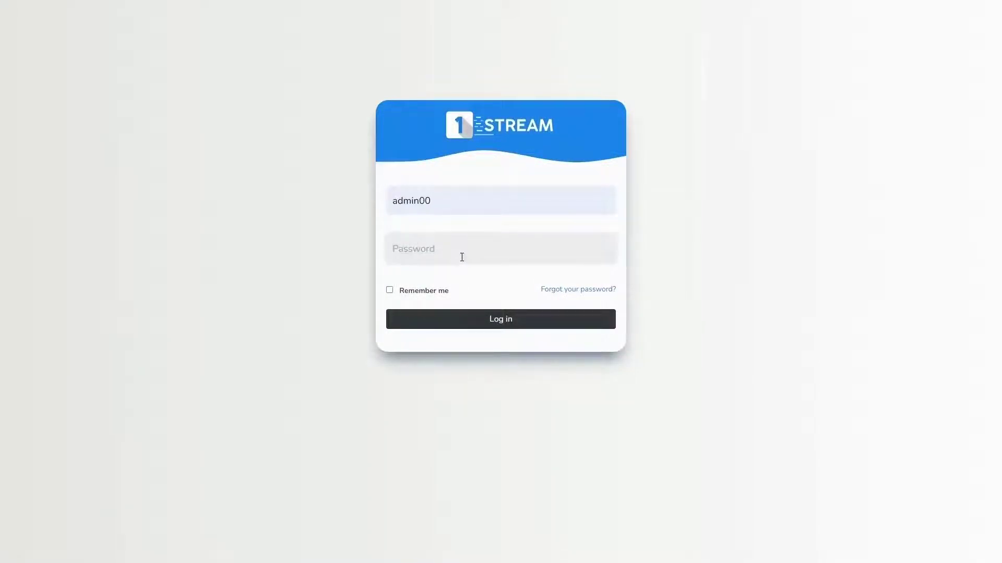
pyautogui.click(471, 320)
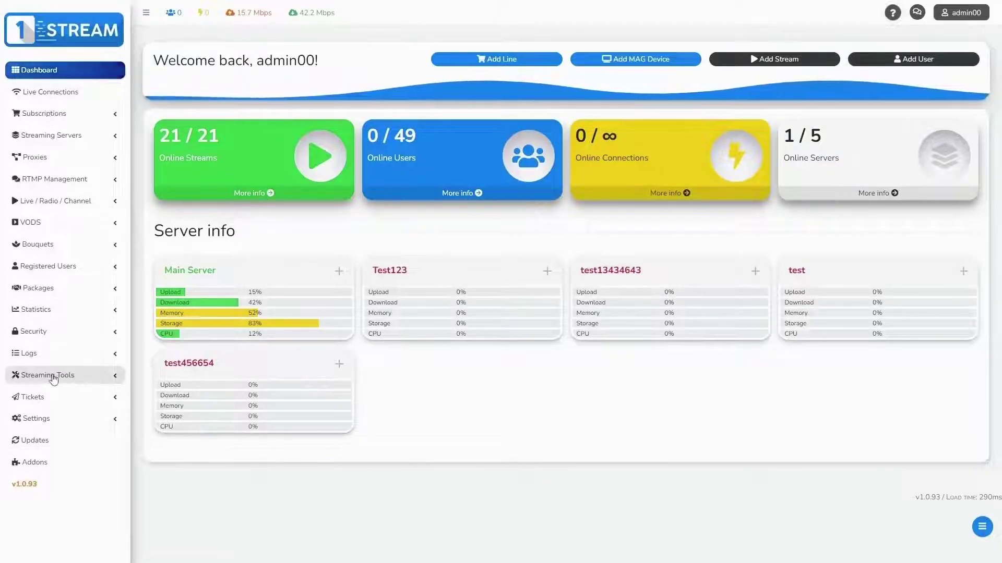
# Step: Open the Manage Epg page under Streaming Tools
pyautogui.click(53, 379)
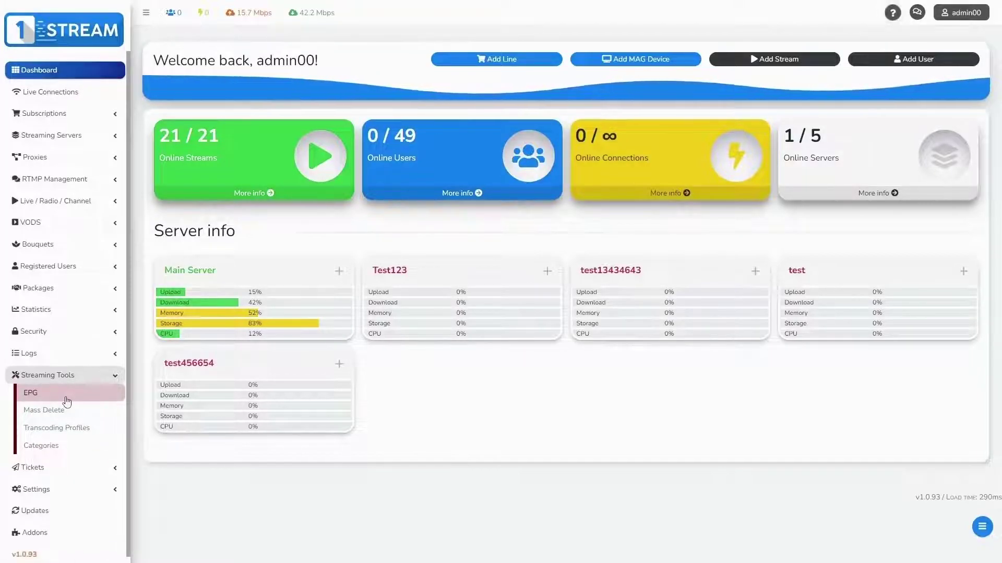
pyautogui.click(66, 397)
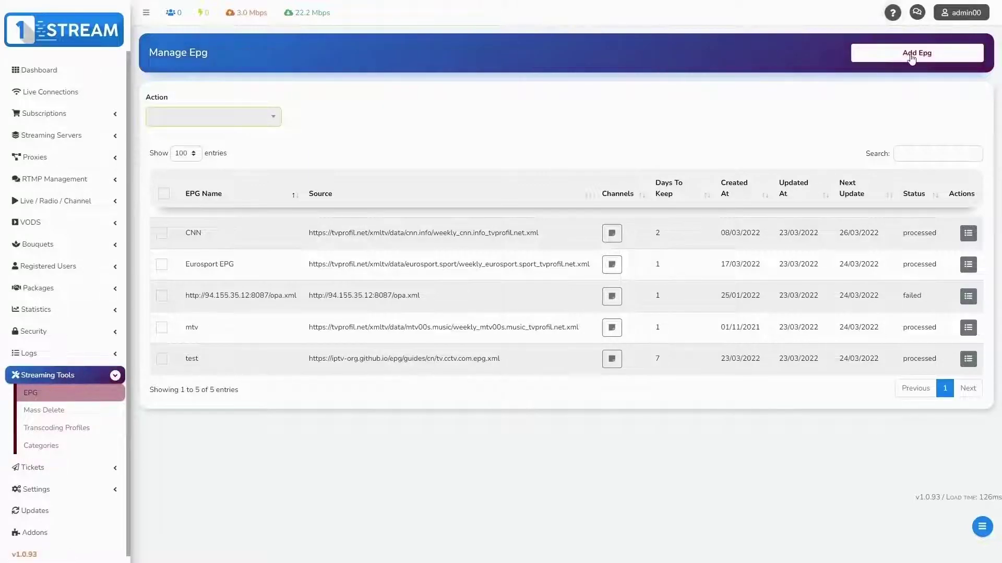
pyautogui.click(911, 55)
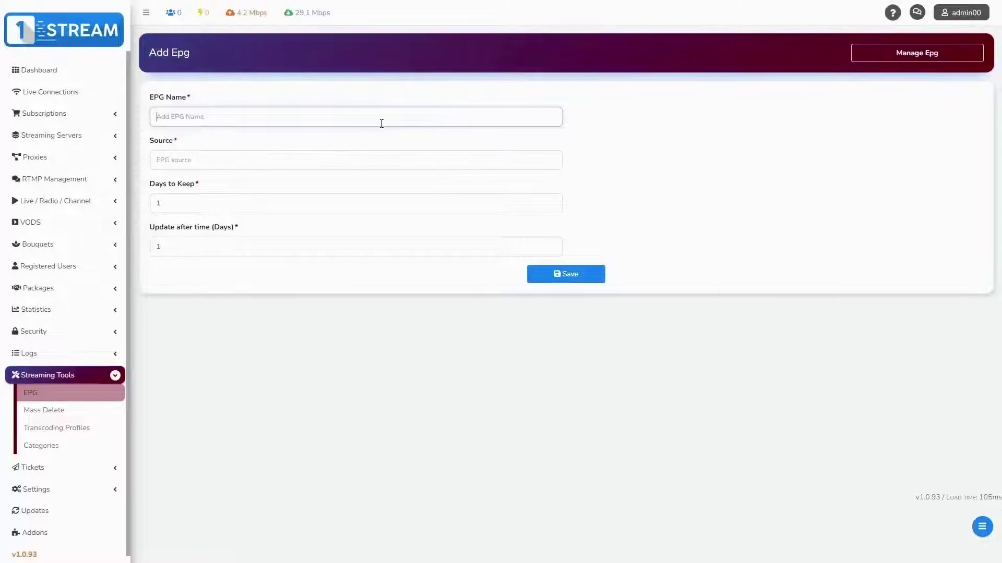
pyautogui.write('test69')
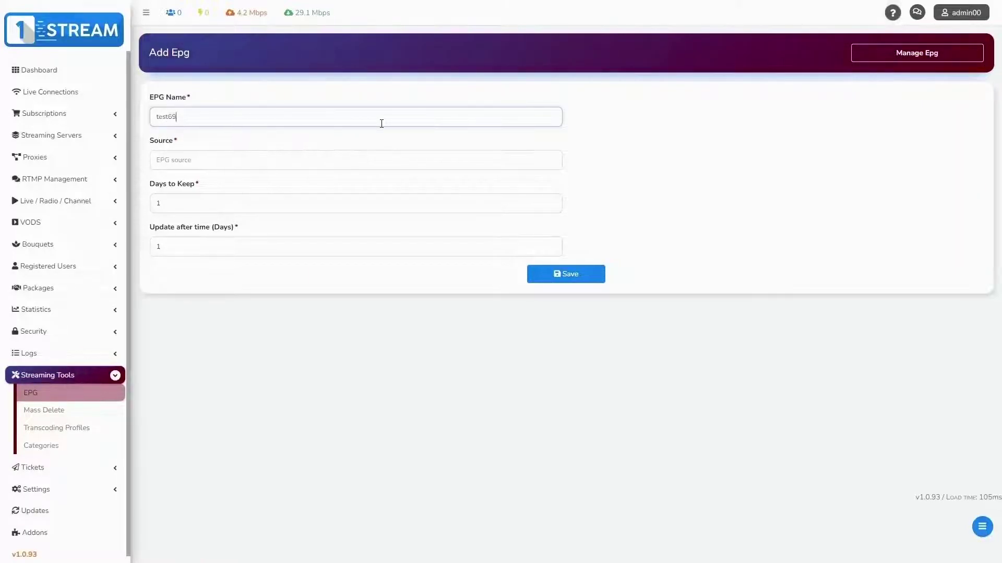
pyautogui.write('569456945')
pyautogui.click(364, 160)
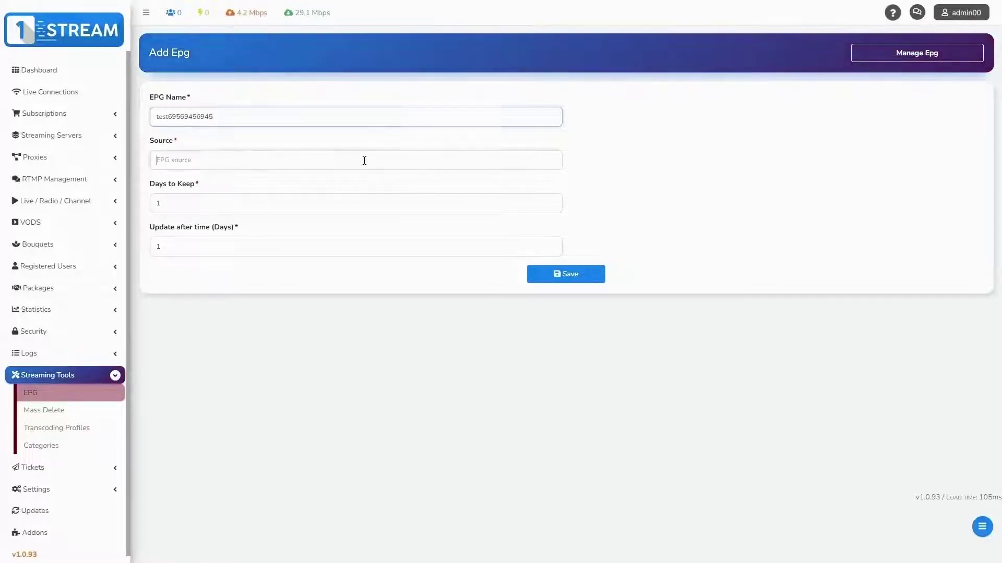
pyautogui.write('https://iptv-org.github.io/epg/guides/cn/tv.cctv.com.epg.xml')
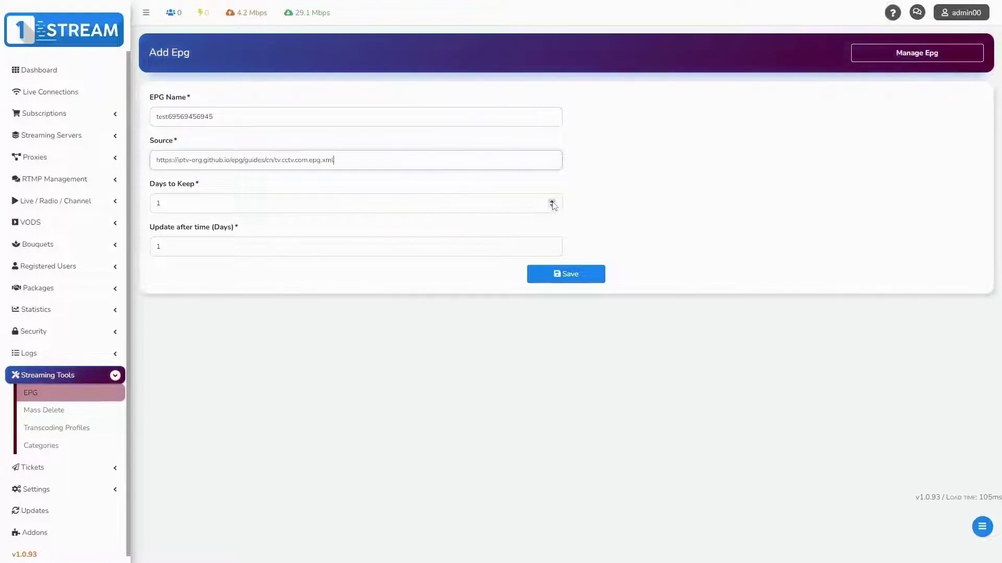
pyautogui.doubleClick(552, 202)
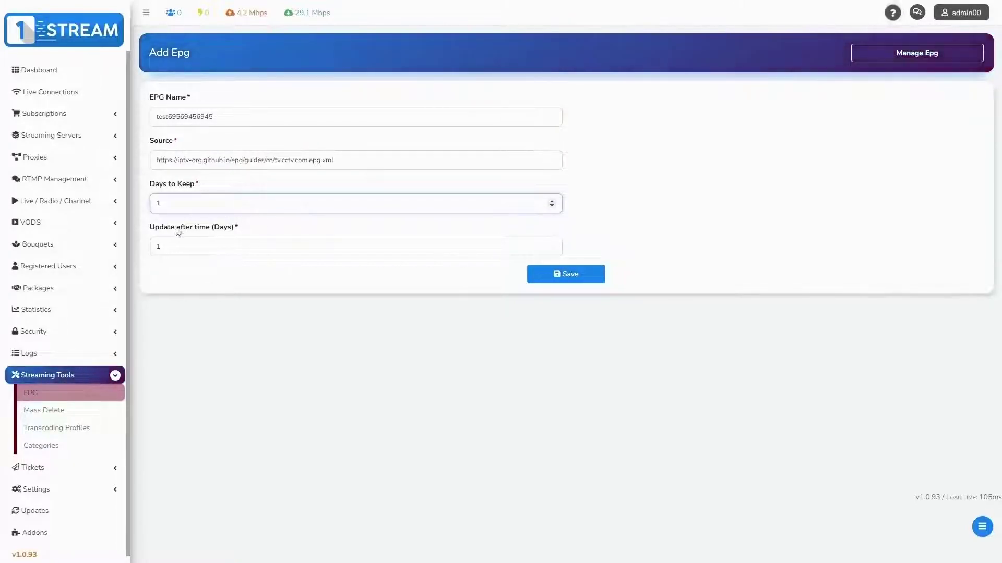
pyautogui.moveTo(177, 232); pyautogui.dragTo(239, 228)
pyautogui.click(242, 230)
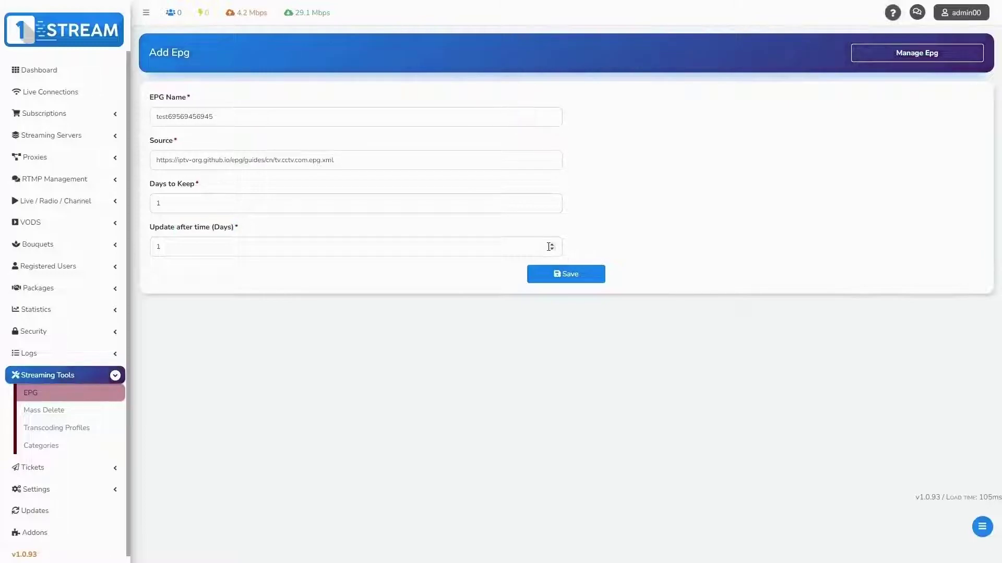
pyautogui.tripleClick(551, 244)
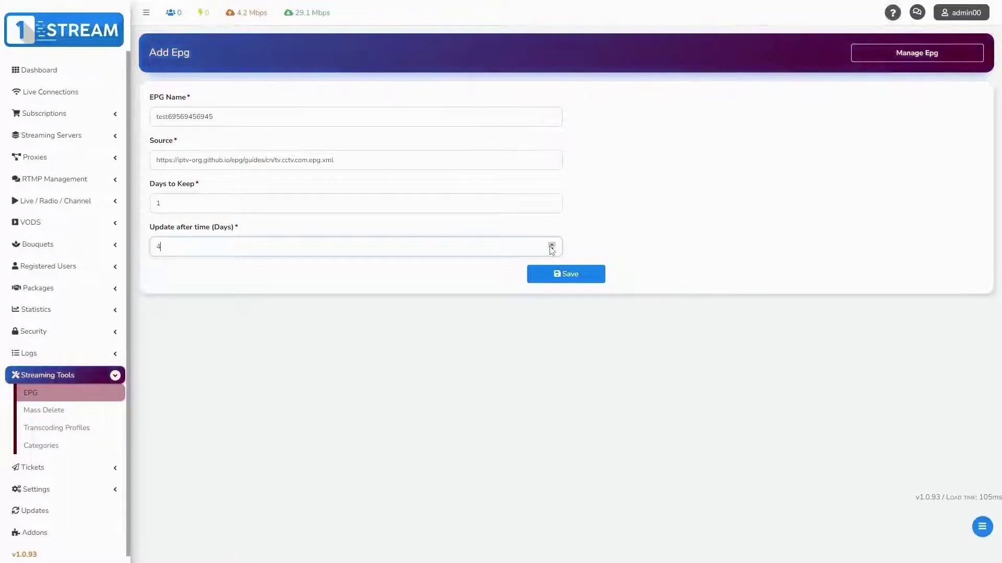
pyautogui.click(569, 281)
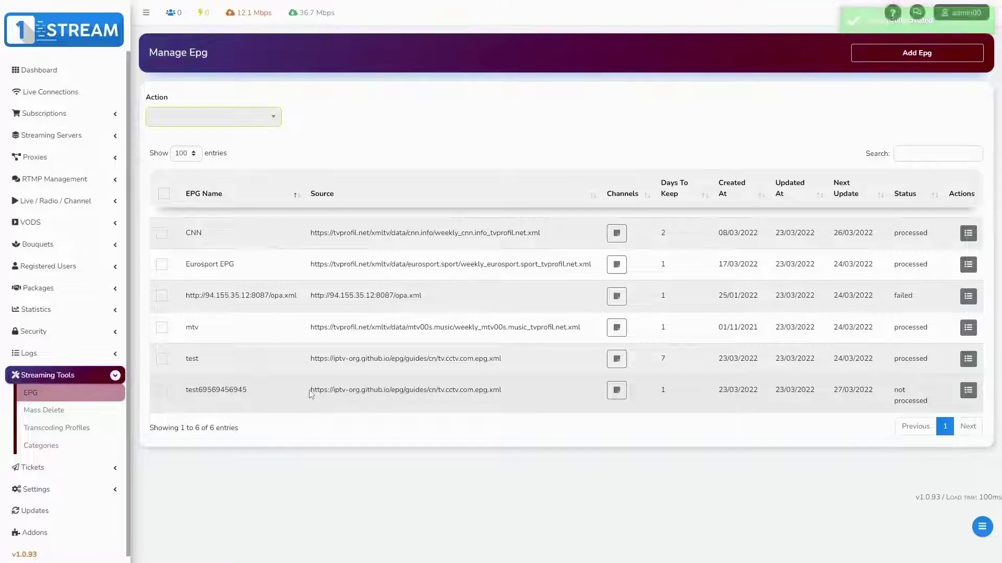
pyautogui.moveTo(311, 390); pyautogui.dragTo(549, 402)
pyautogui.click(549, 401)
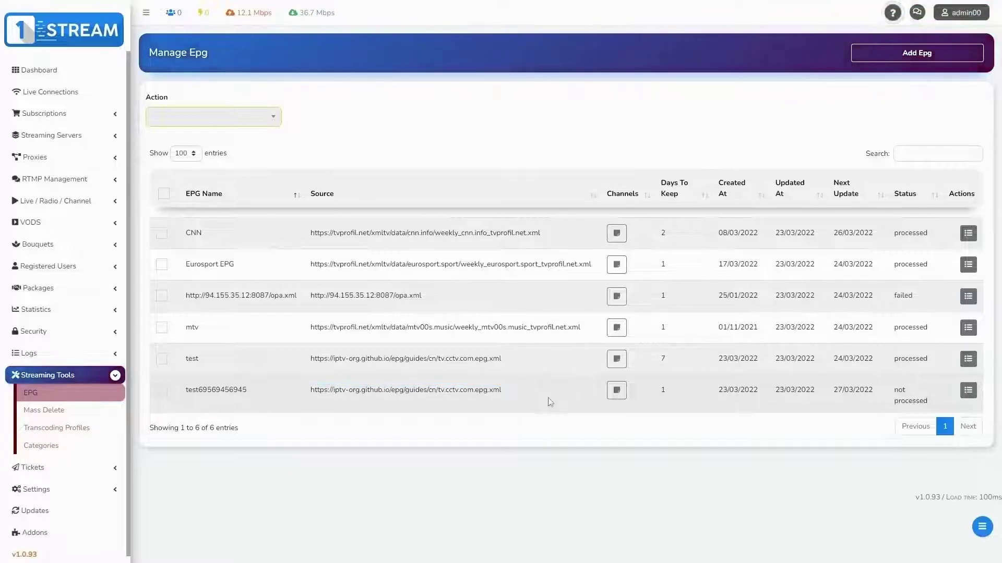
pyautogui.click(965, 397)
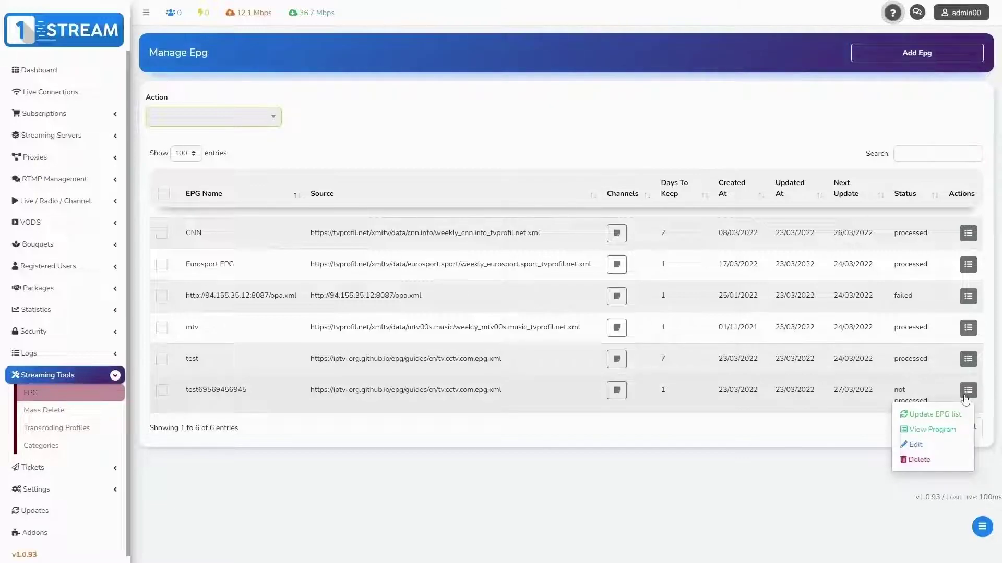
pyautogui.click(933, 415)
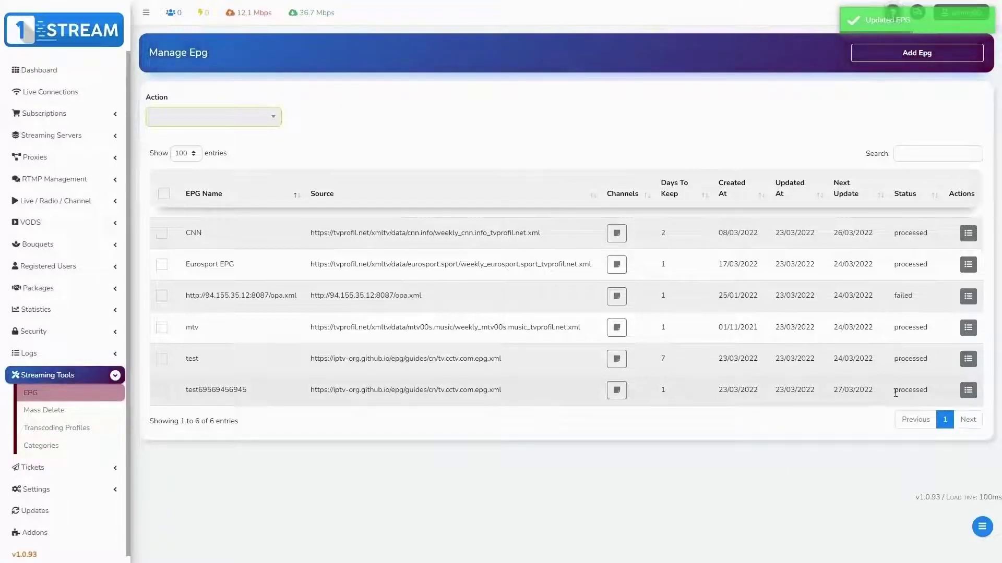
pyautogui.moveTo(894, 391); pyautogui.dragTo(935, 395)
pyautogui.click(929, 393)
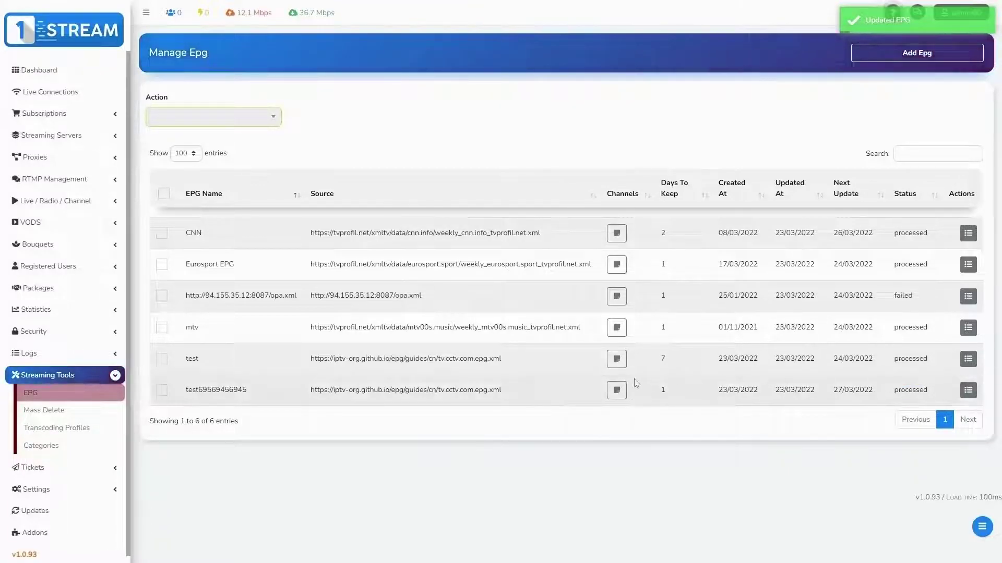
pyautogui.click(617, 392)
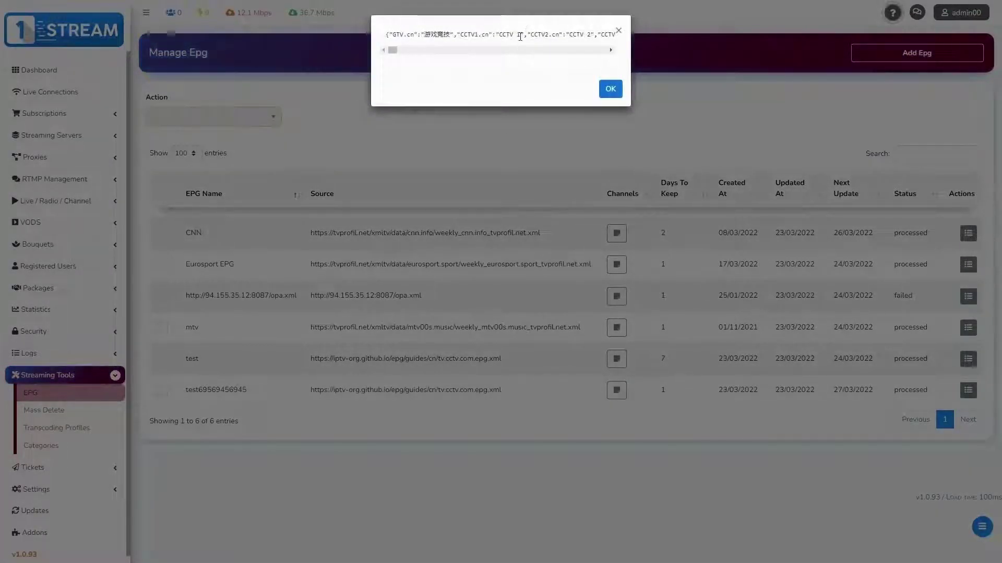
pyautogui.click(620, 33)
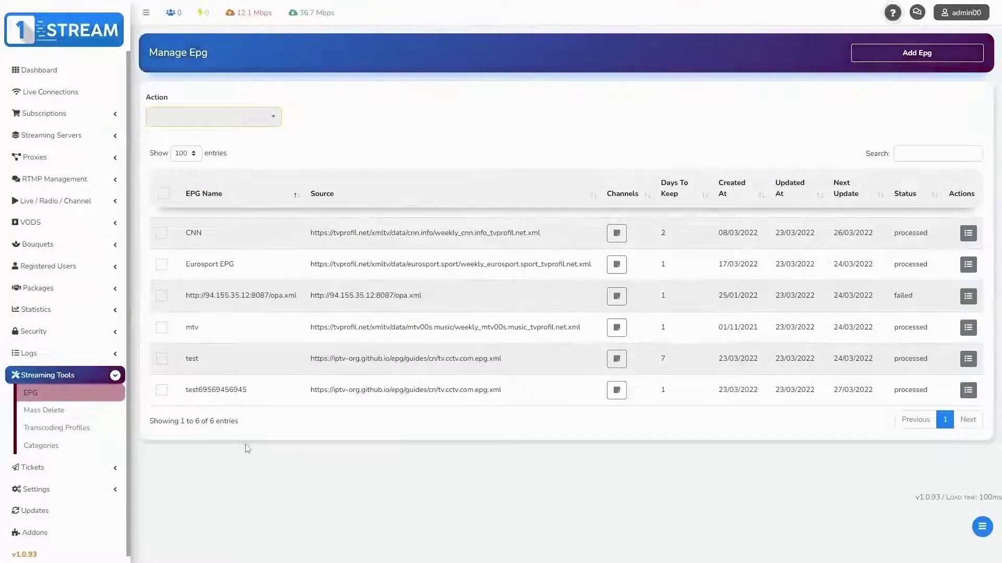
pyautogui.click(40, 412)
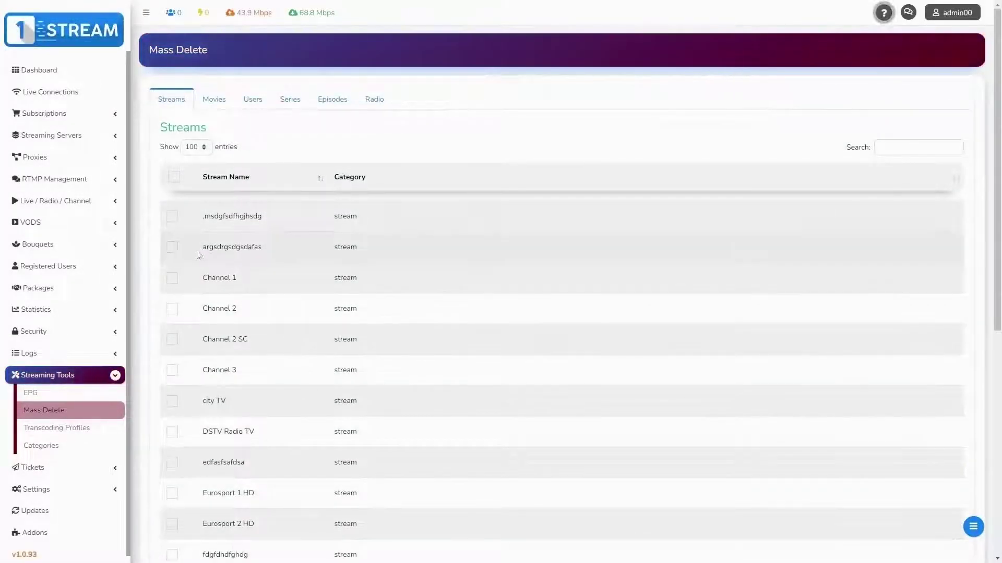
# Step: Browse the Movies, Users and Series lists in Mass Delete, then open Transcoding Profiles
pyautogui.click(172, 217)
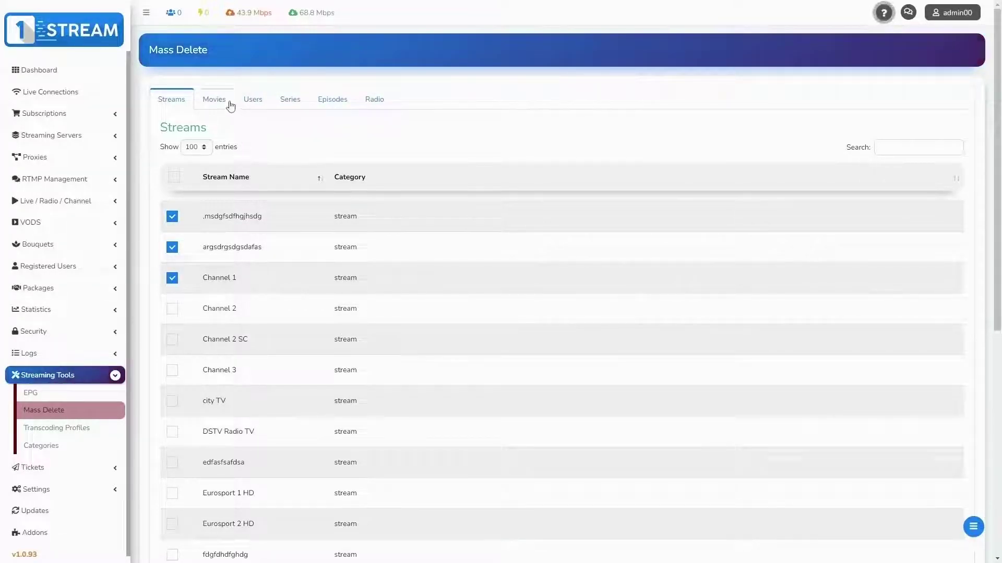
pyautogui.click(230, 105)
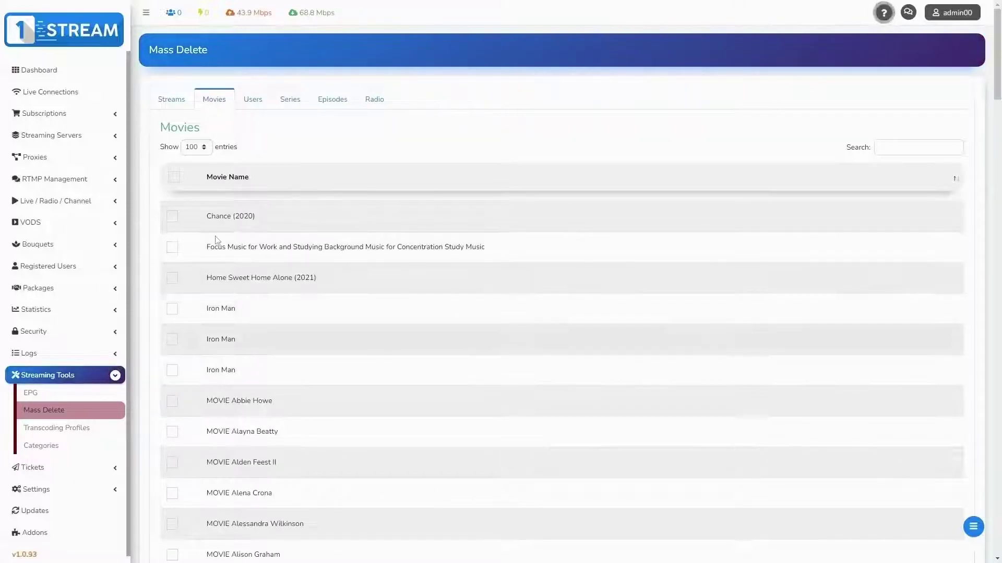
pyautogui.click(253, 99)
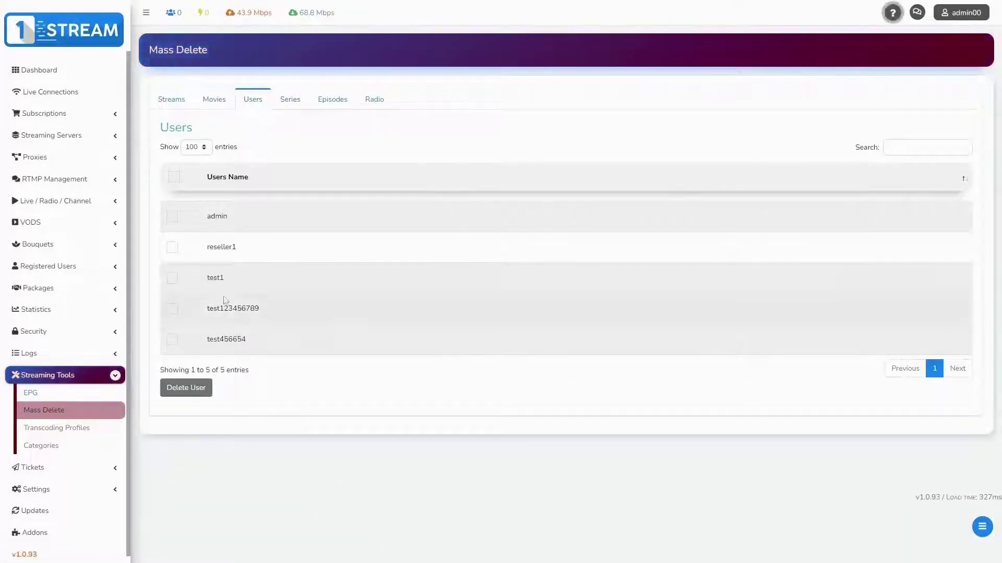
pyautogui.click(288, 100)
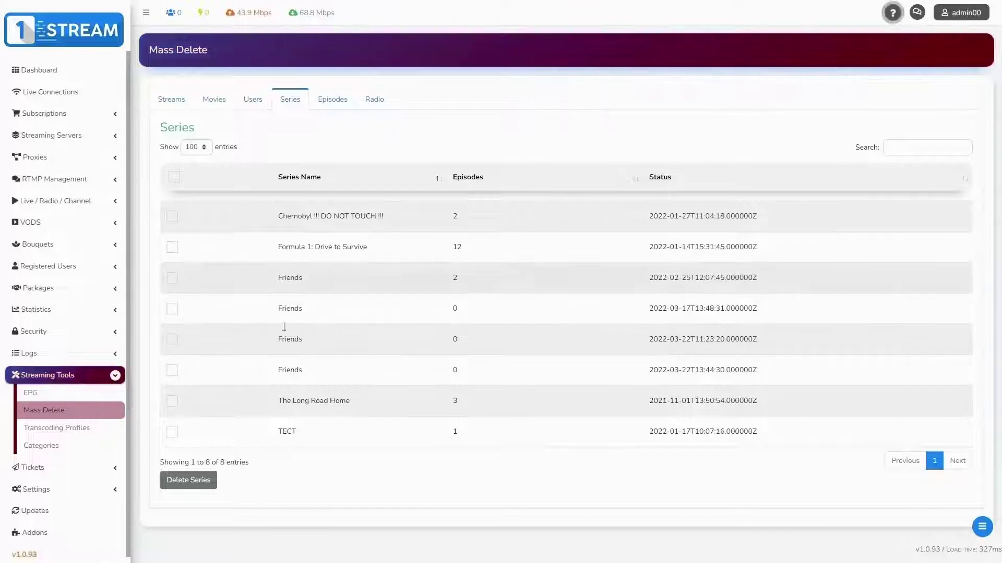
pyautogui.click(74, 432)
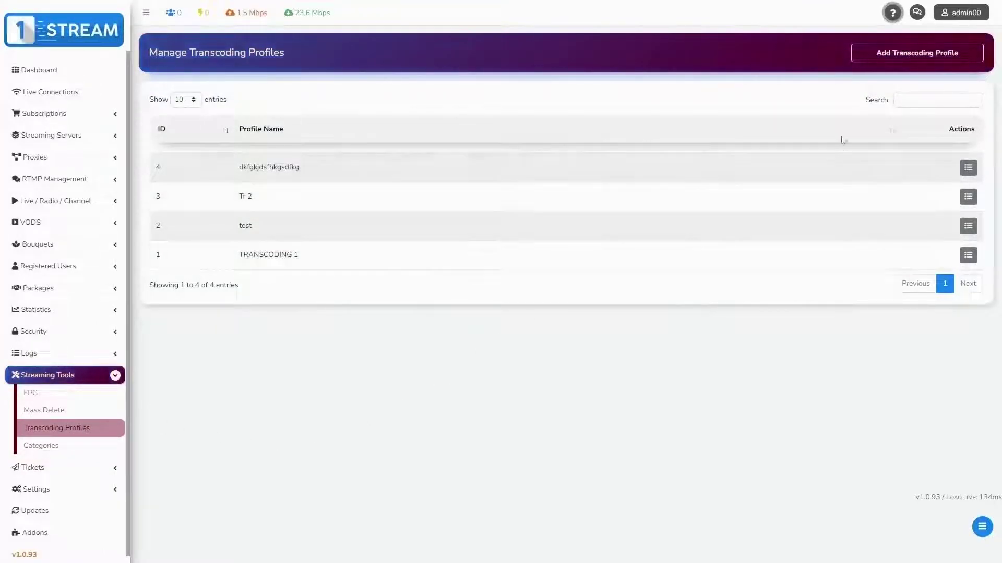
pyautogui.click(916, 50)
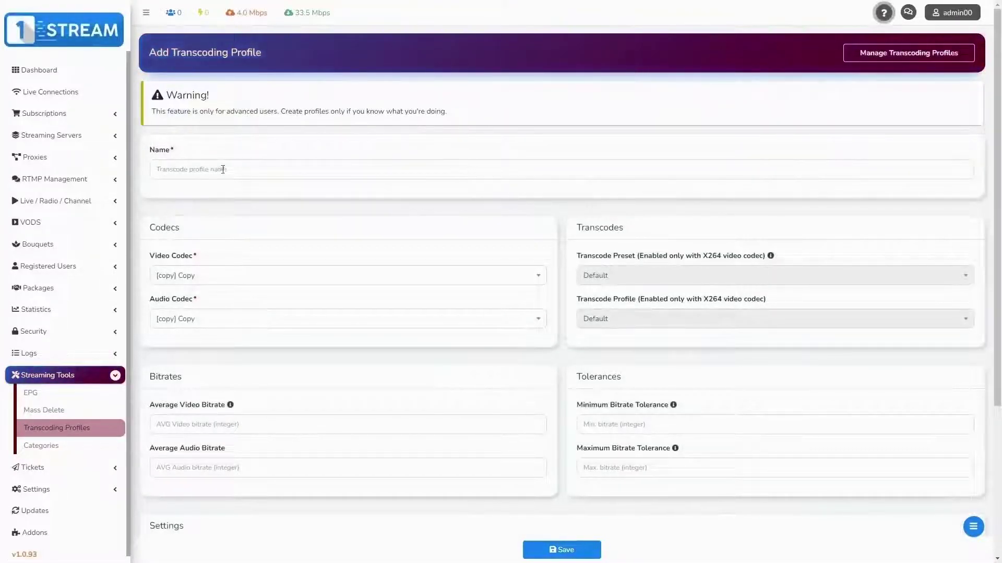
pyautogui.click(222, 176)
pyautogui.write('te')
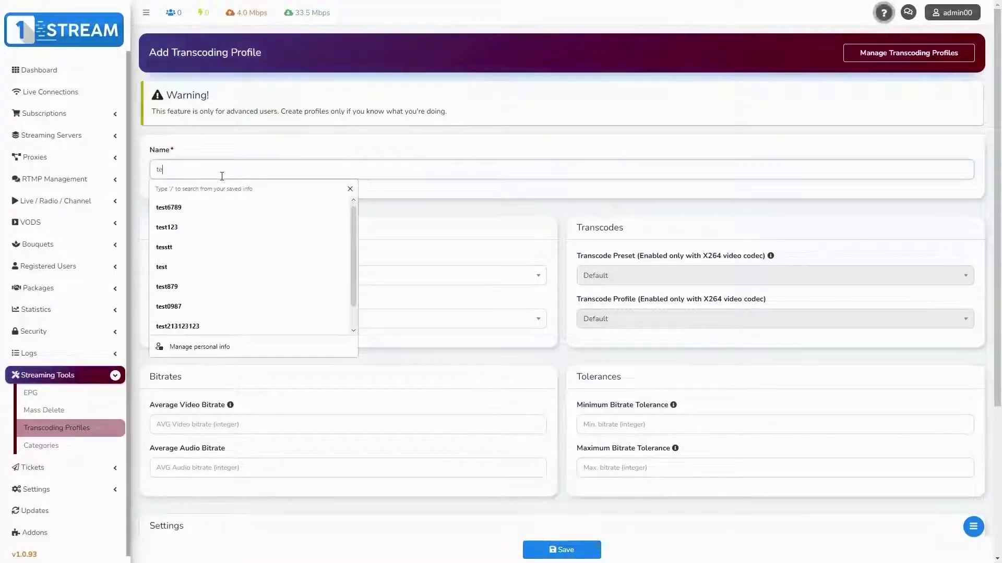
pyautogui.write('st65465464564')
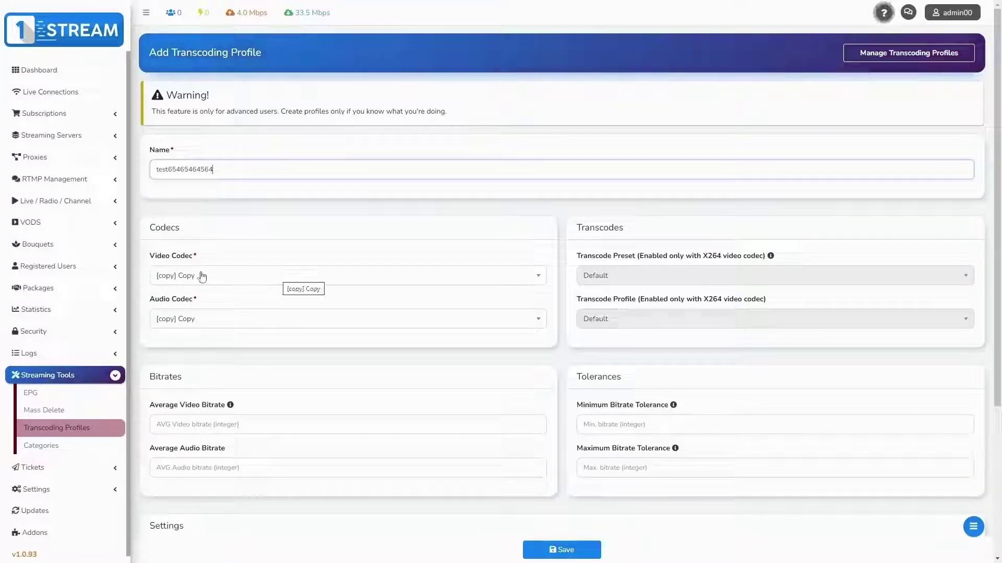
pyautogui.click(190, 228)
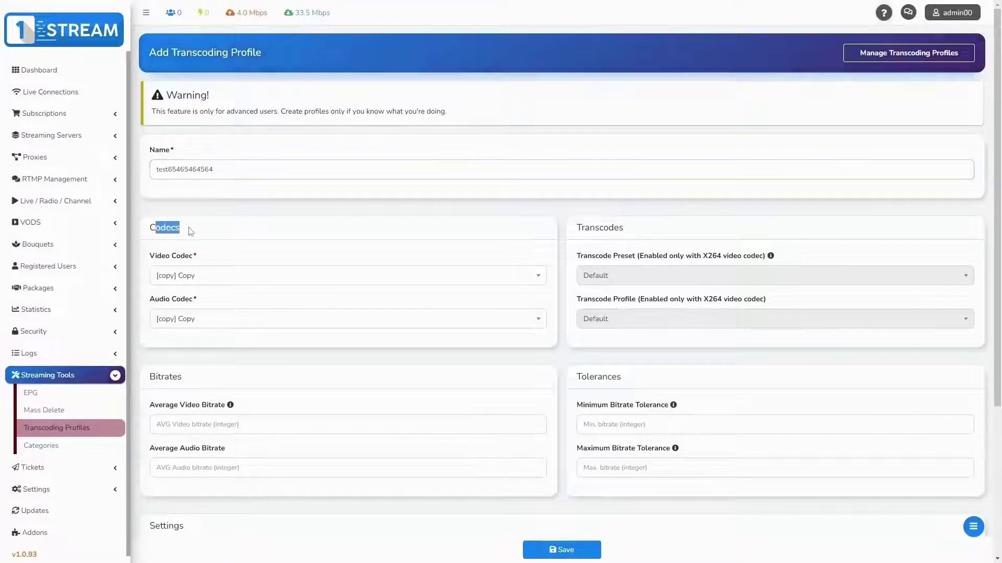
# Step: Set video codec to [4xm] 4X Movie and audio codec to [8svx_fib] 8SVX fibonacci
pyautogui.click(220, 280)
pyautogui.click(224, 350)
pyautogui.click(223, 319)
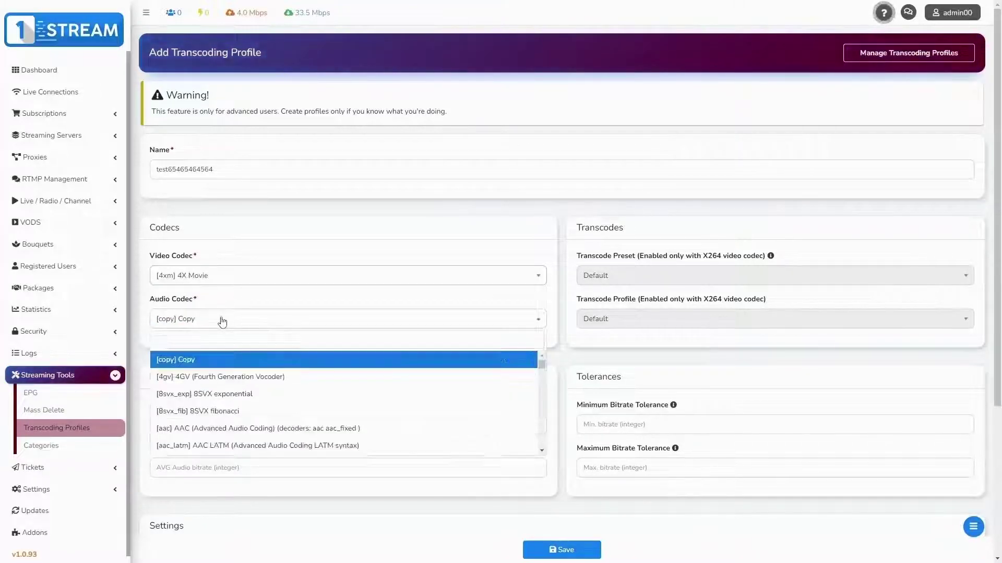
pyautogui.click(259, 411)
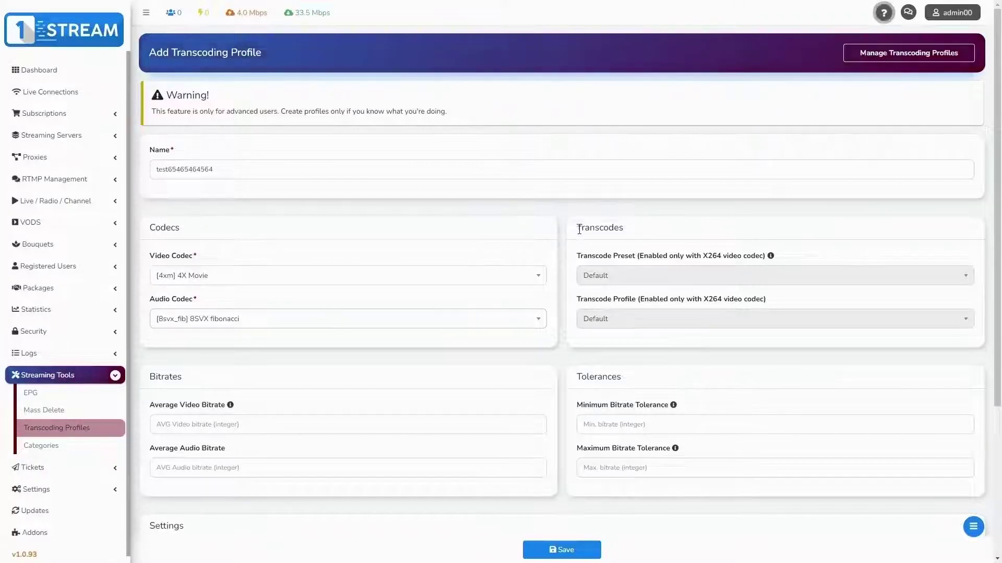
# Step: Scroll through and review the transcoding profile form's settings
pyautogui.moveTo(574, 228); pyautogui.dragTo(632, 230)
pyautogui.click(645, 236)
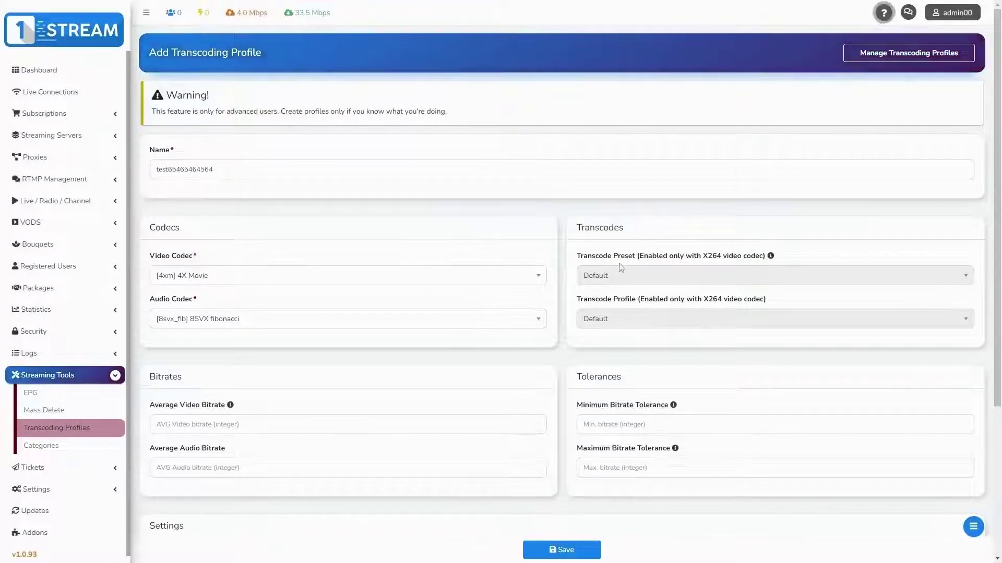
pyautogui.scroll(-2, 607, 269)
pyautogui.moveTo(160, 299); pyautogui.dragTo(225, 297)
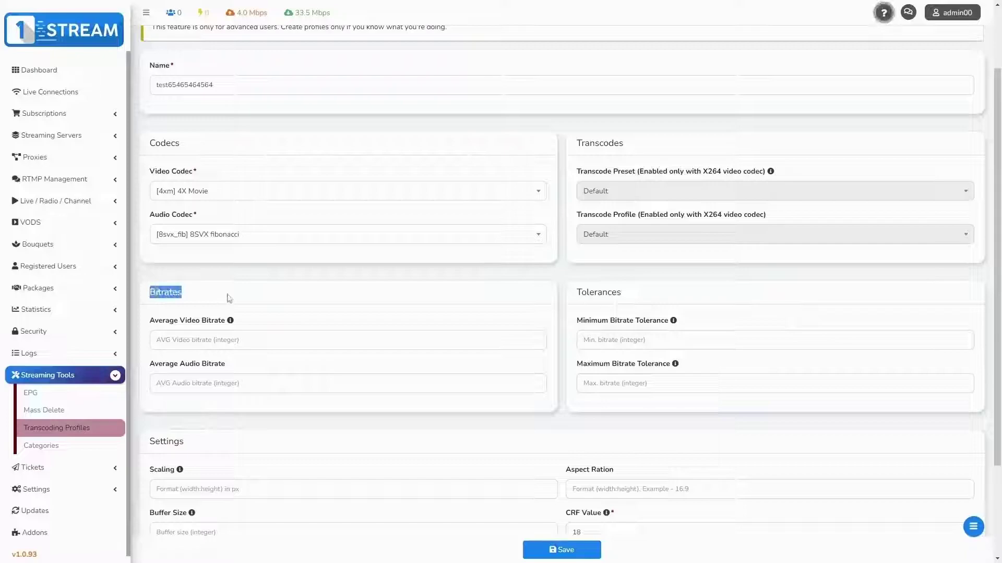
pyautogui.click(226, 298)
pyautogui.scroll(-2, 489, 237)
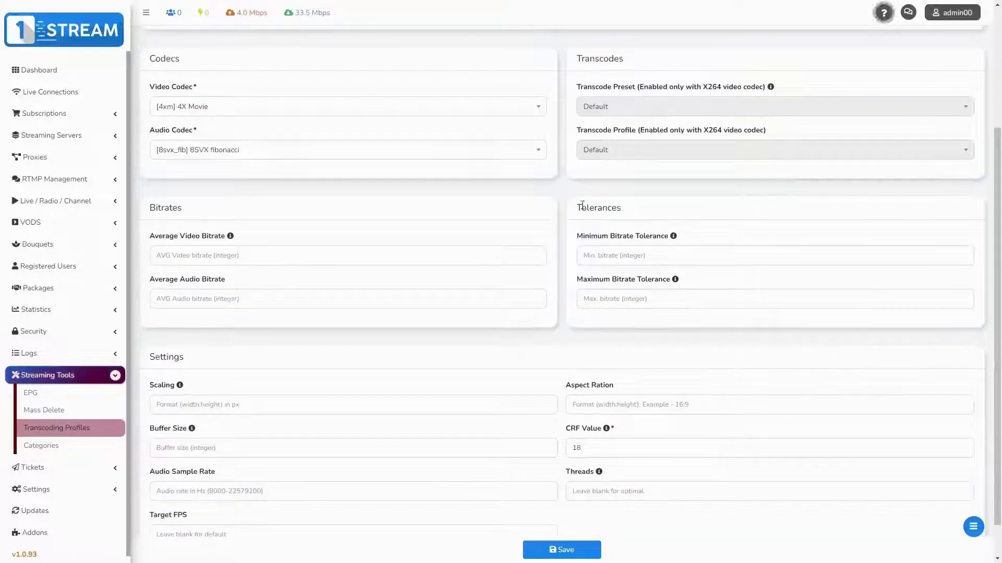
pyautogui.moveTo(578, 206); pyautogui.dragTo(637, 210)
pyautogui.click(532, 259)
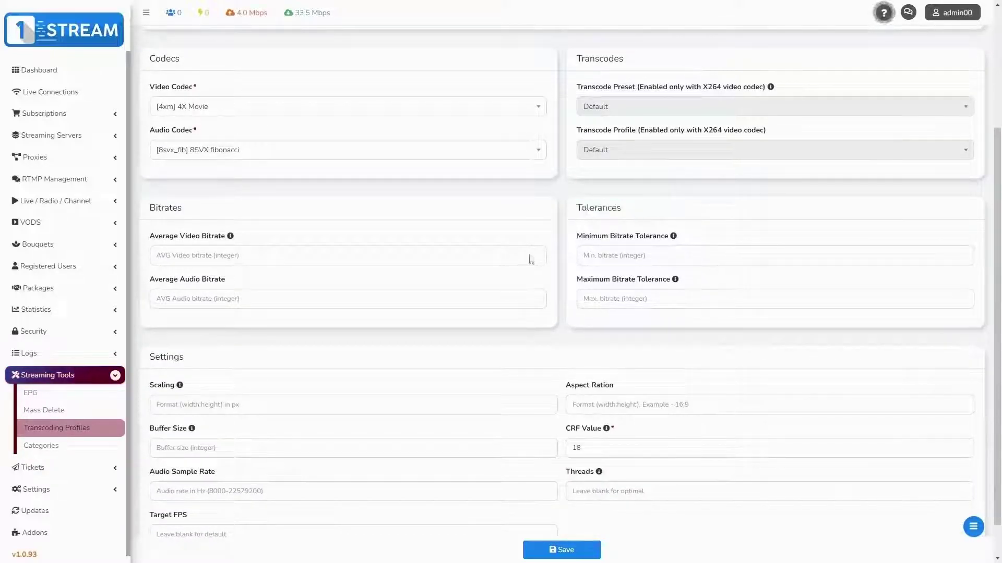
pyautogui.scroll(-1, 411, 332)
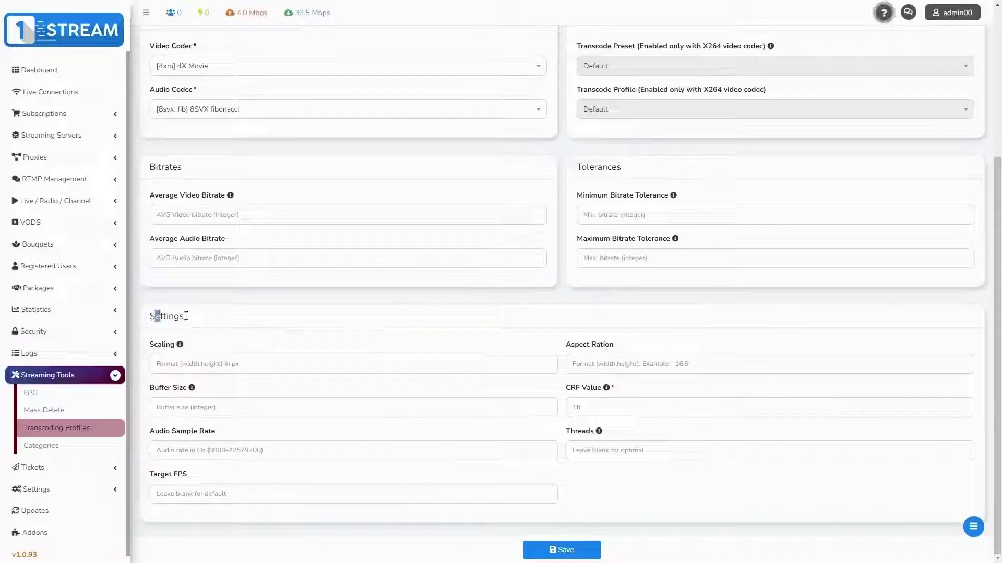
pyautogui.moveTo(185, 316); pyautogui.dragTo(232, 318)
pyautogui.click(230, 322)
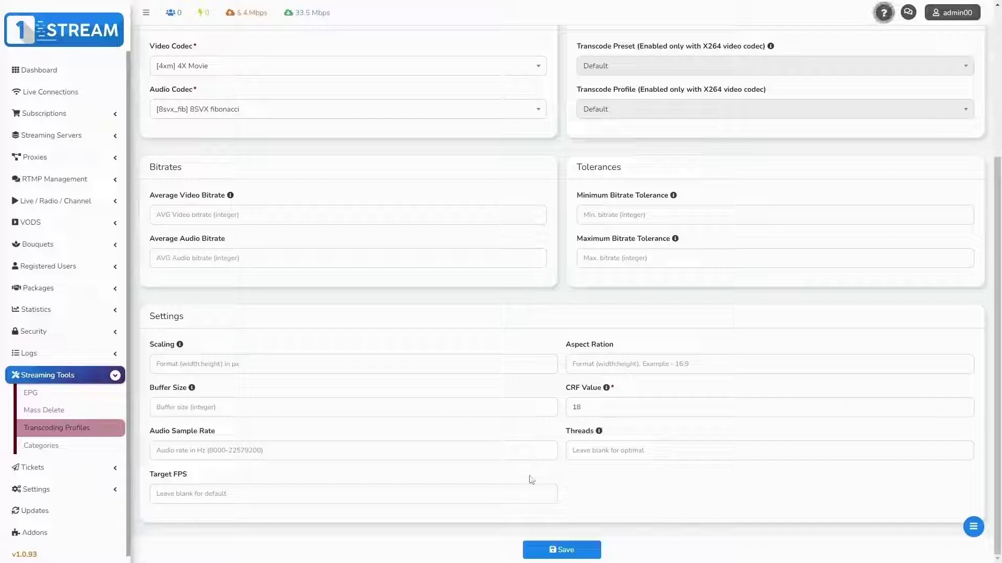
pyautogui.click(574, 551)
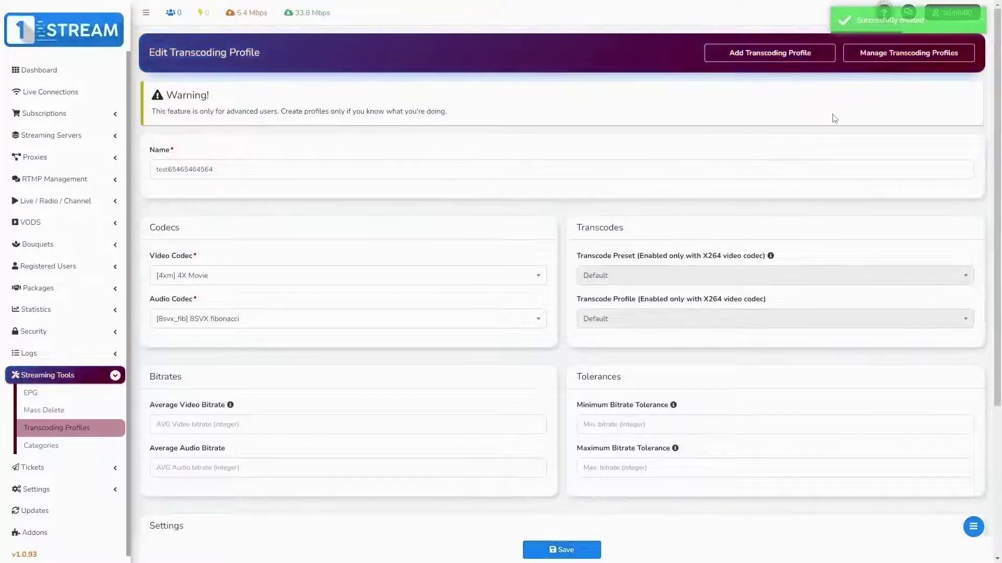
pyautogui.click(41, 447)
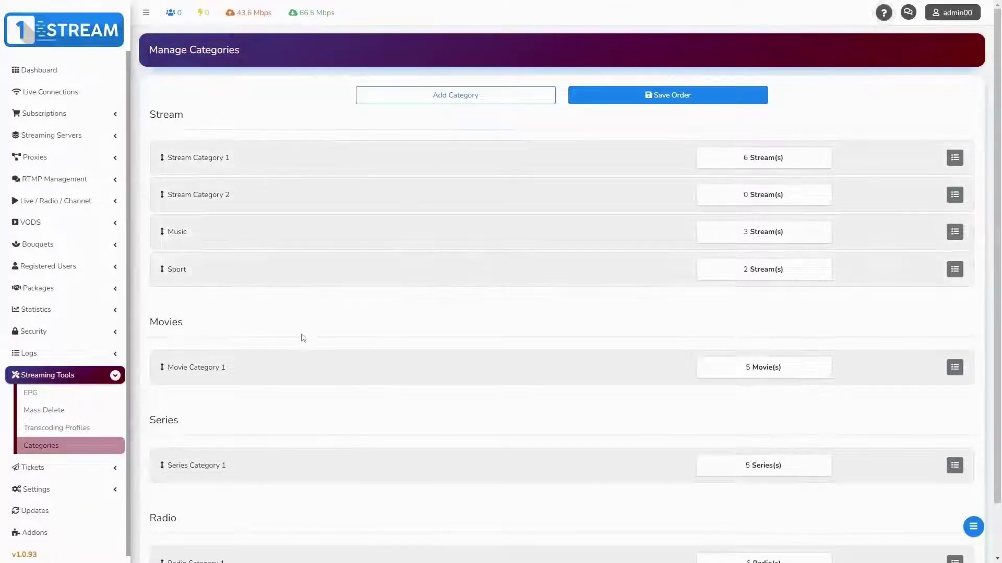
# Step: Add Stream category test3423423 and drag it above Music in the Stream list
pyautogui.click(446, 97)
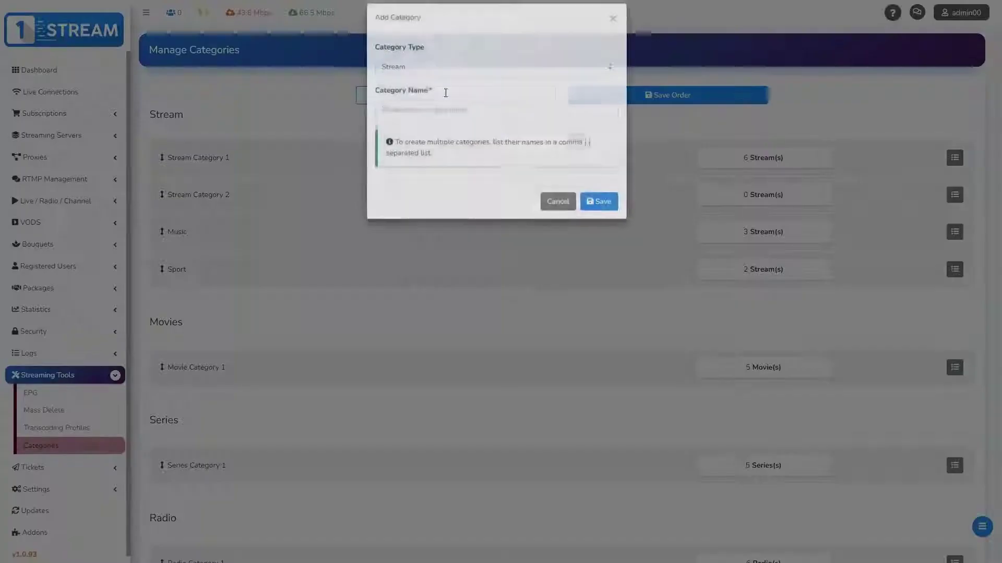
pyautogui.click(439, 80)
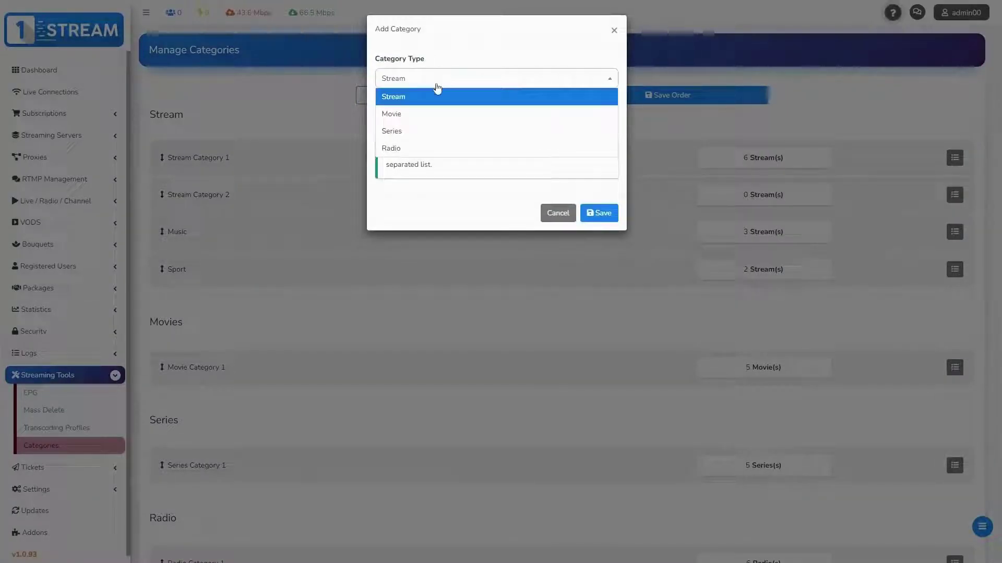
pyautogui.click(425, 97)
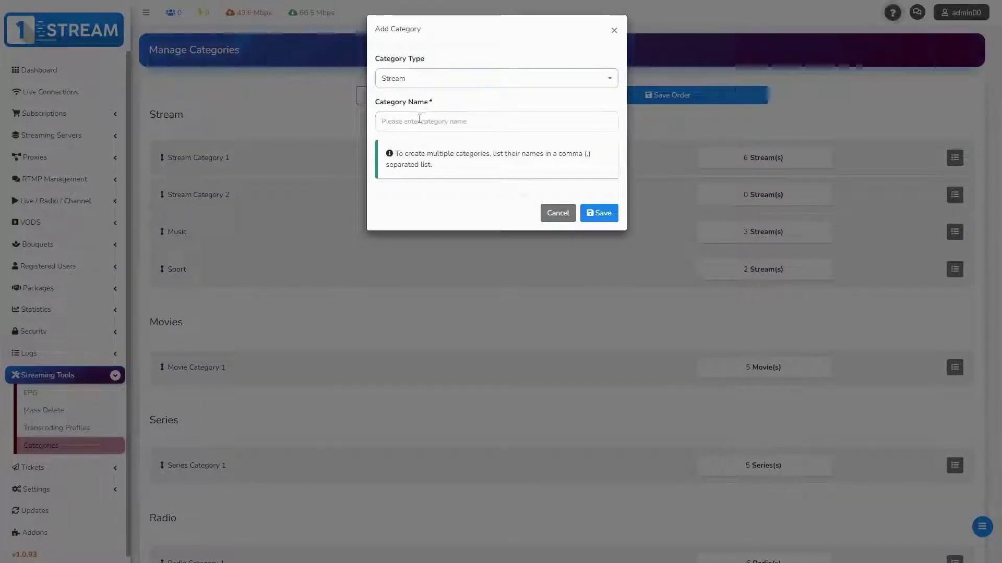
pyautogui.click(419, 121)
pyautogui.write('test3423423')
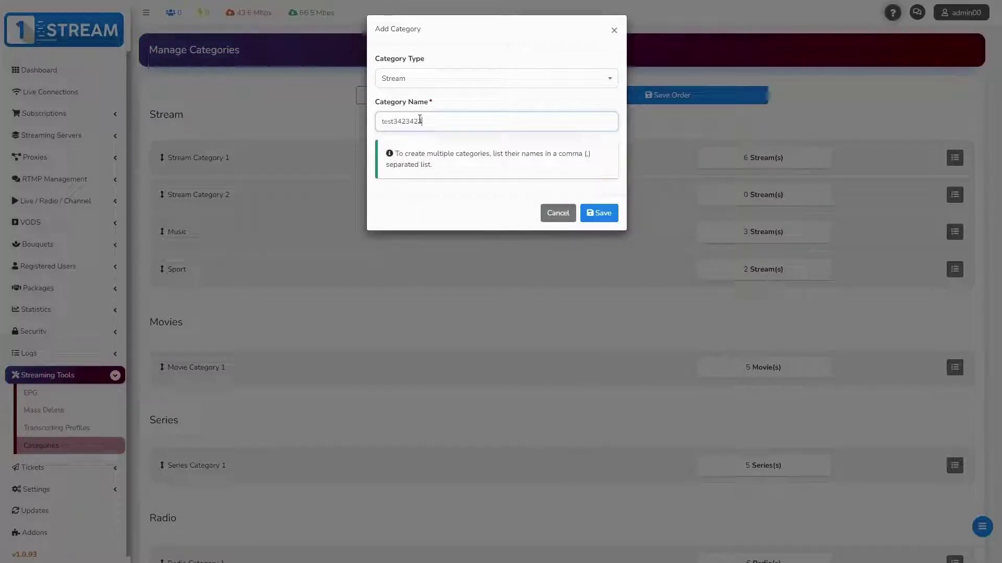
pyautogui.click(597, 214)
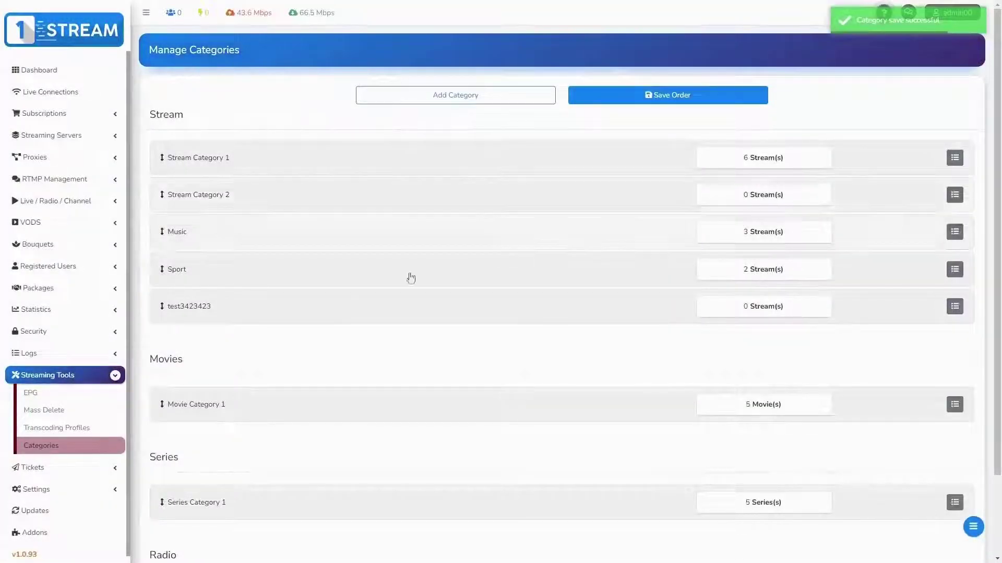
pyautogui.moveTo(187, 312); pyautogui.dragTo(189, 230)
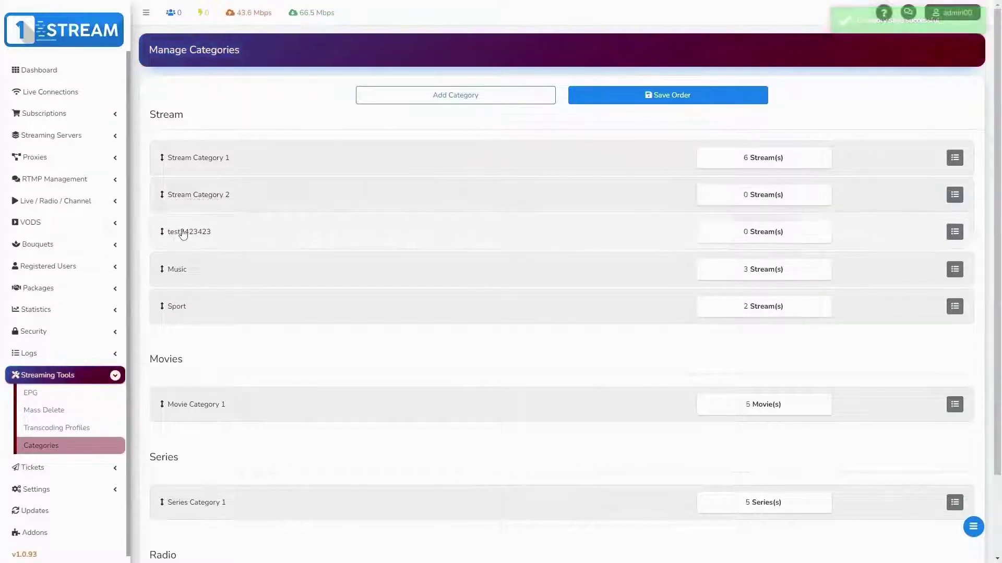